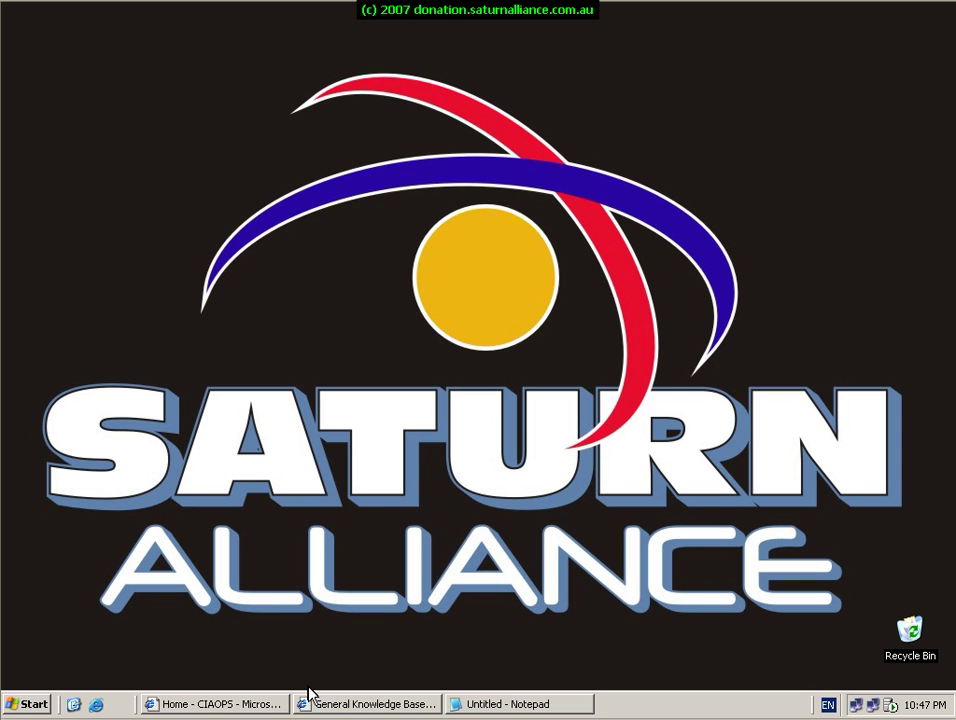
Switch to the CIAOPS site in Internet Explorer, open its Wiki library and view the actions available for the Coffee orders page
{"action": "left_click", "coordinate": [259, 705]}
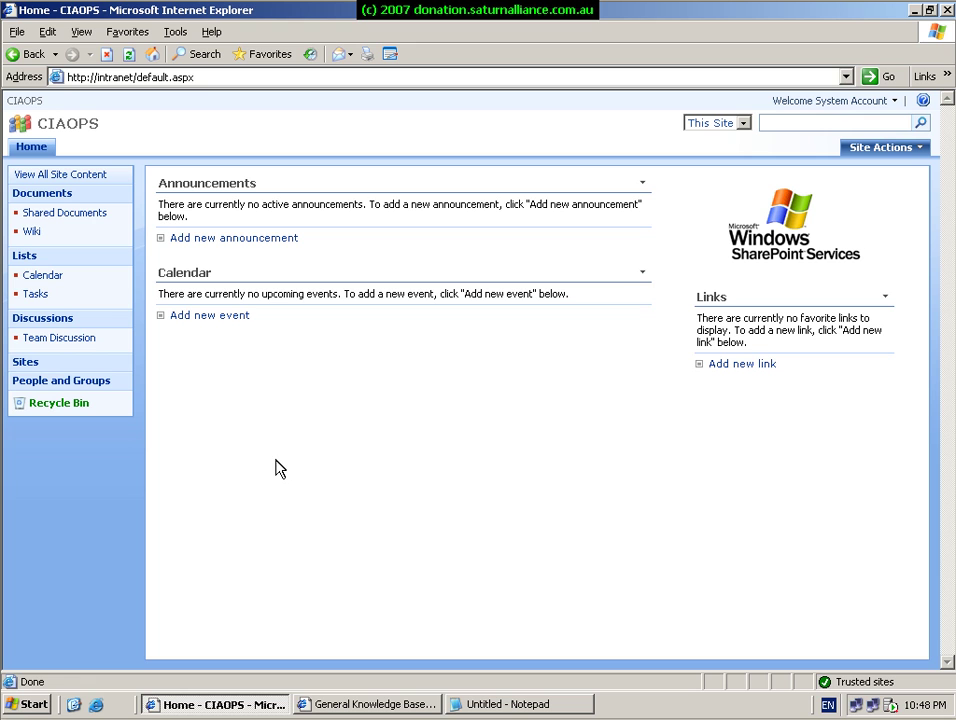
{"action": "left_click", "coordinate": [32, 233]}
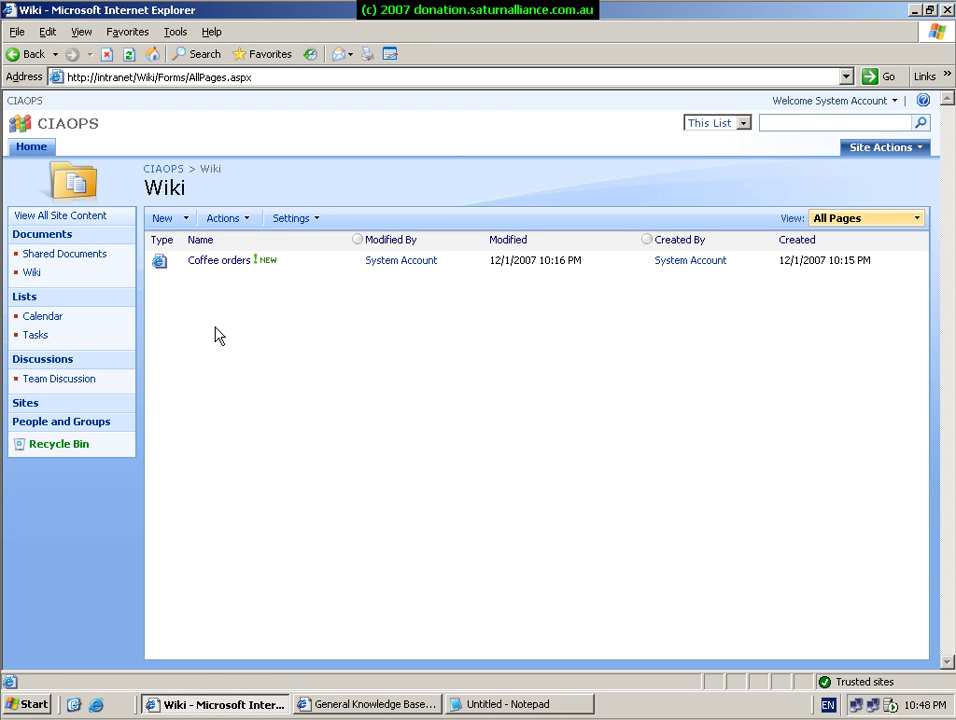
{"action": "mouse_move", "coordinate": [201, 262]}
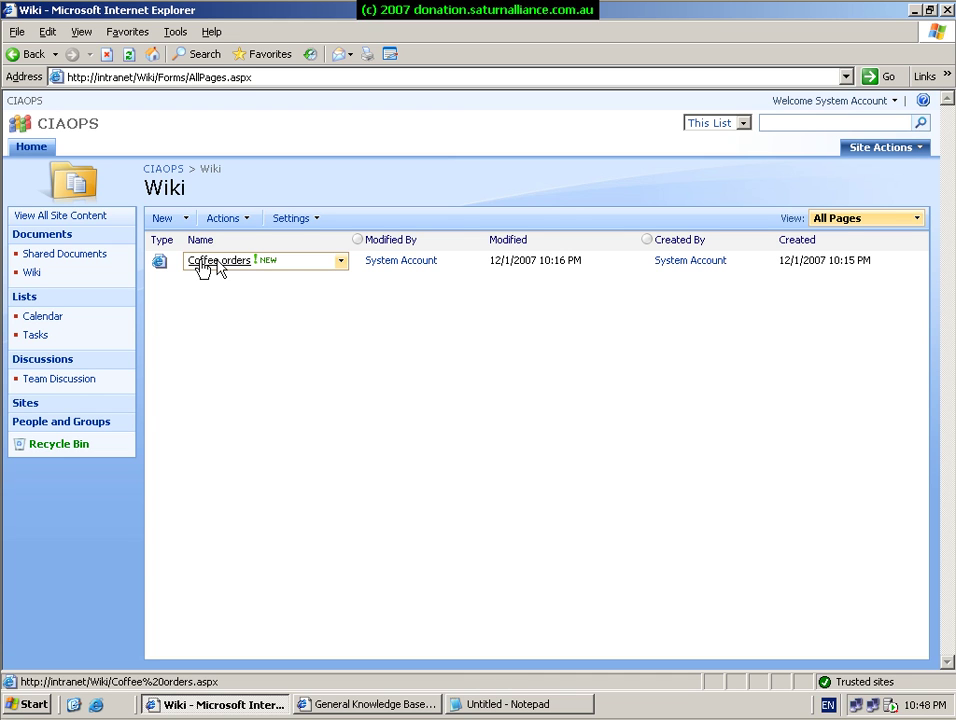
{"action": "left_click", "coordinate": [340, 264]}
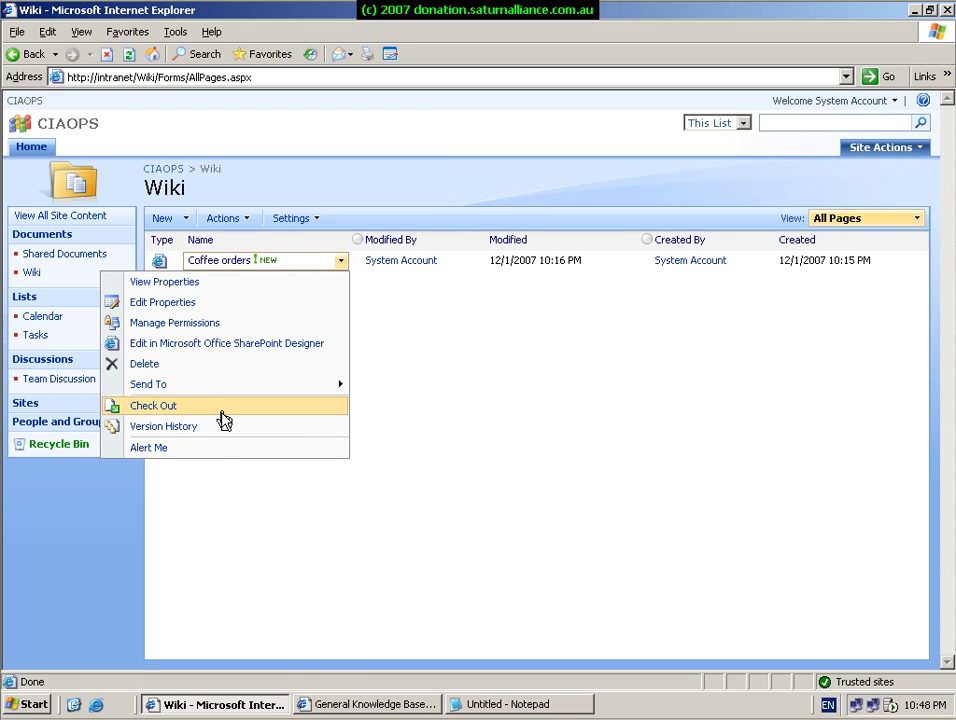
{"action": "left_click", "coordinate": [226, 485]}
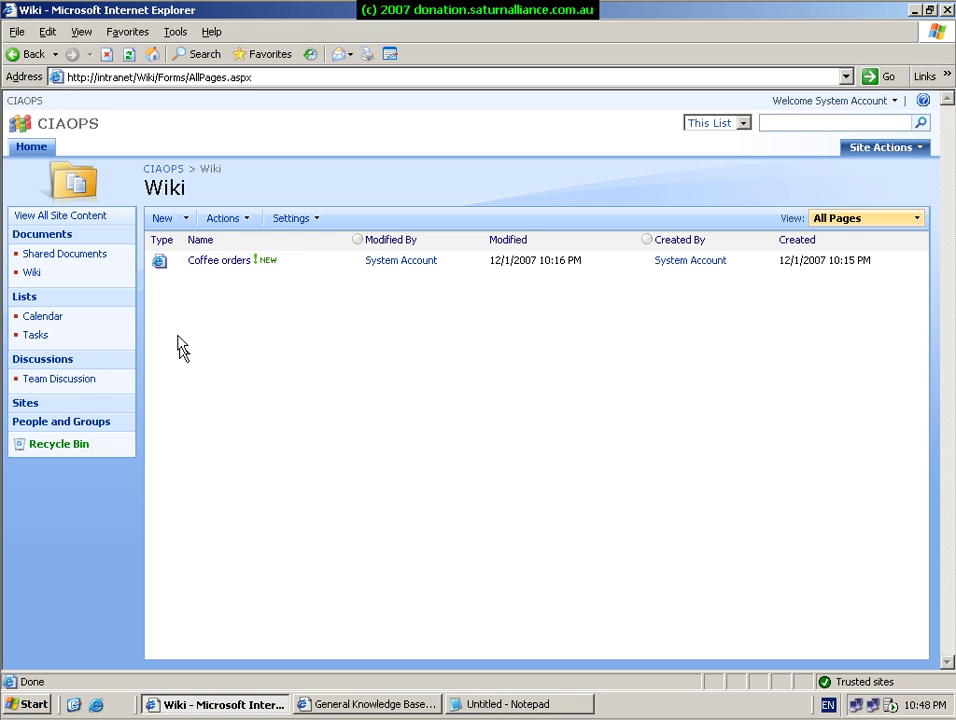
Start a new wiki page named "New information" with the content "Information goes here."
{"action": "left_click", "coordinate": [160, 220]}
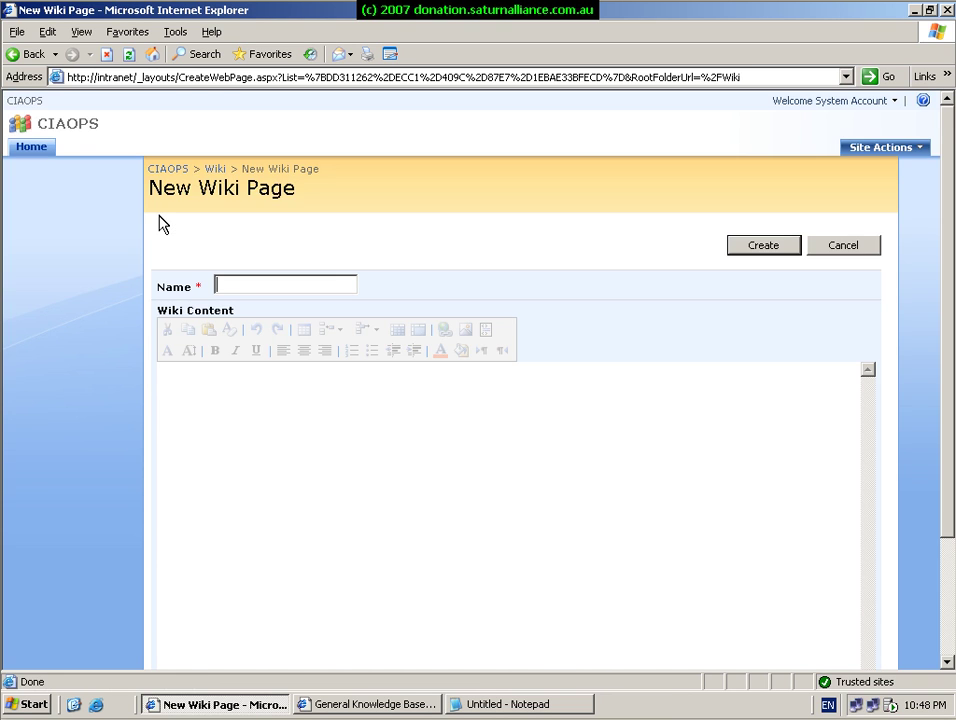
{"action": "type", "text": "New information"}
{"action": "left_click", "coordinate": [172, 398]}
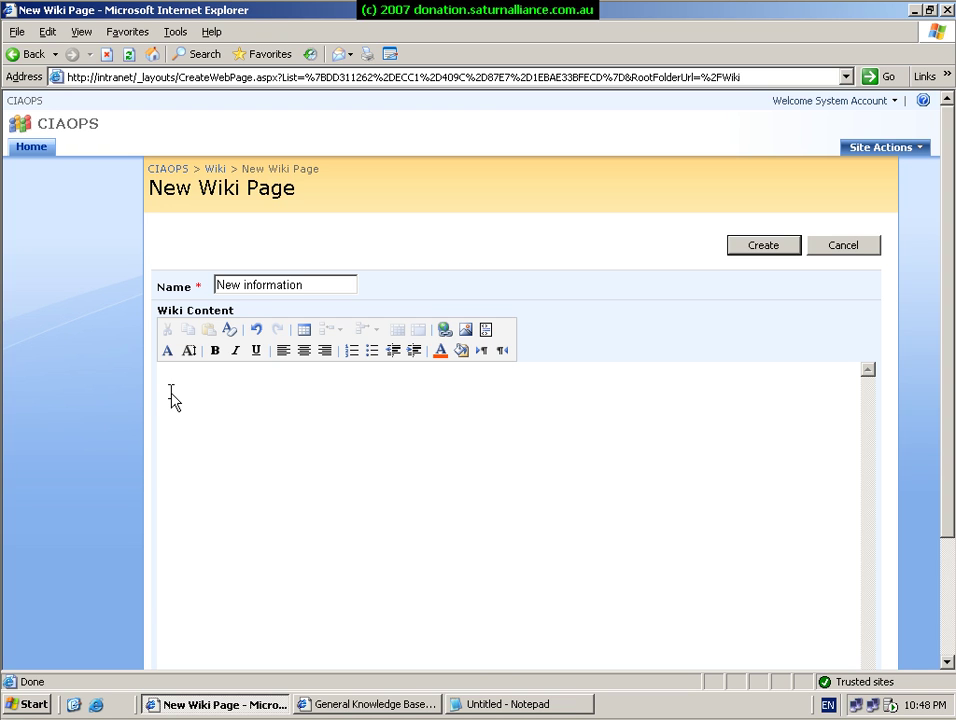
{"action": "type", "text": "Information goes here."}
Format all of the wiki content text as font size 4, bold and red
{"action": "key", "text": "ctrl+a"}
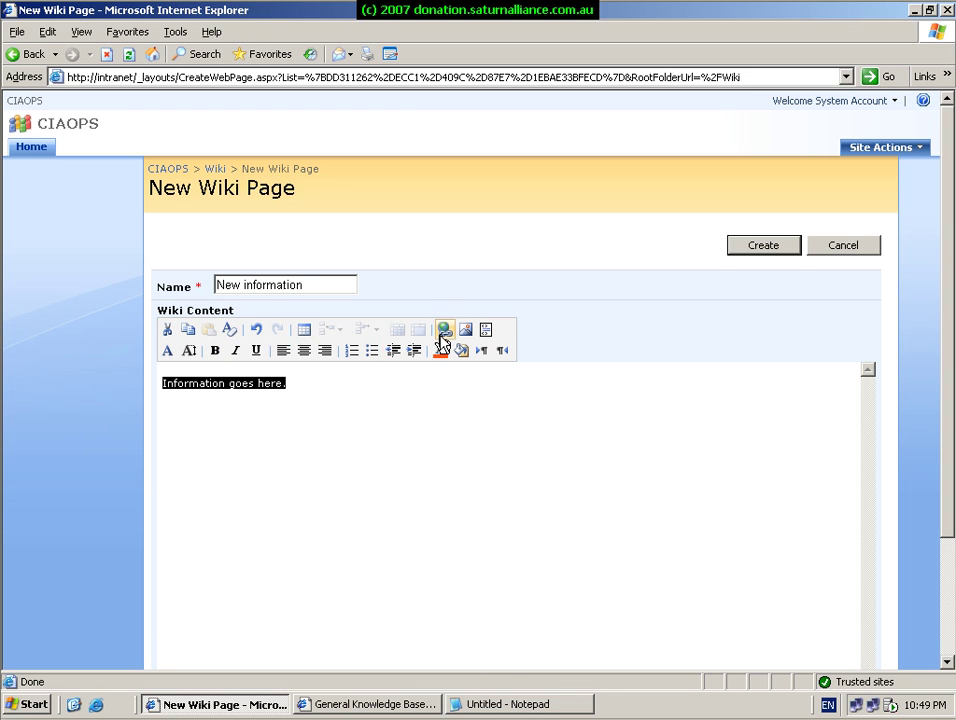
{"action": "left_click", "coordinate": [189, 354]}
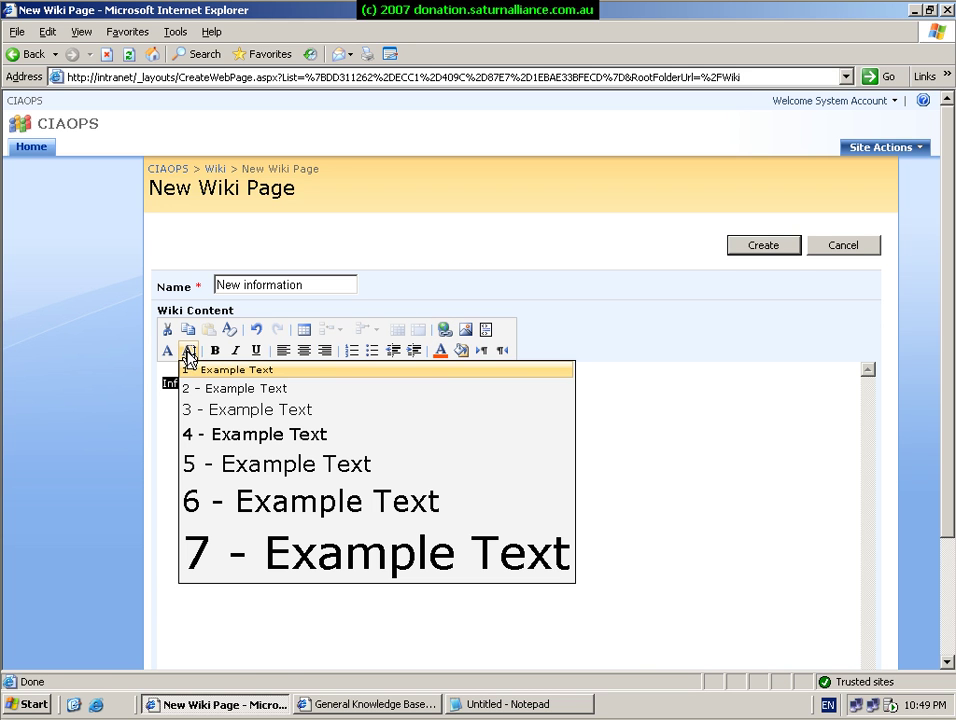
{"action": "left_click", "coordinate": [233, 447]}
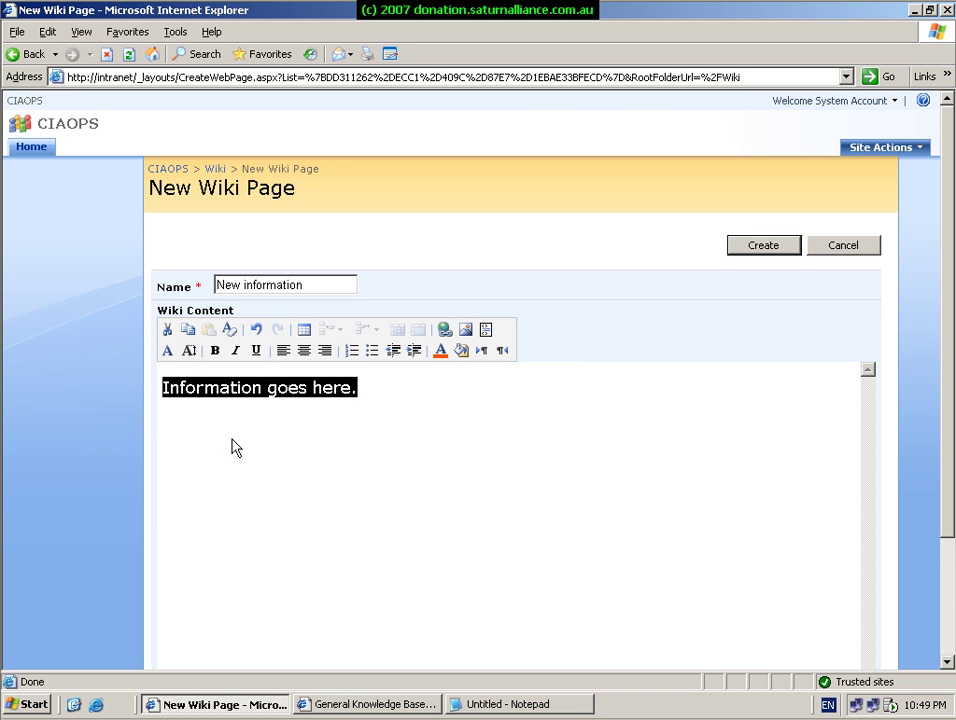
{"action": "left_click", "coordinate": [218, 355]}
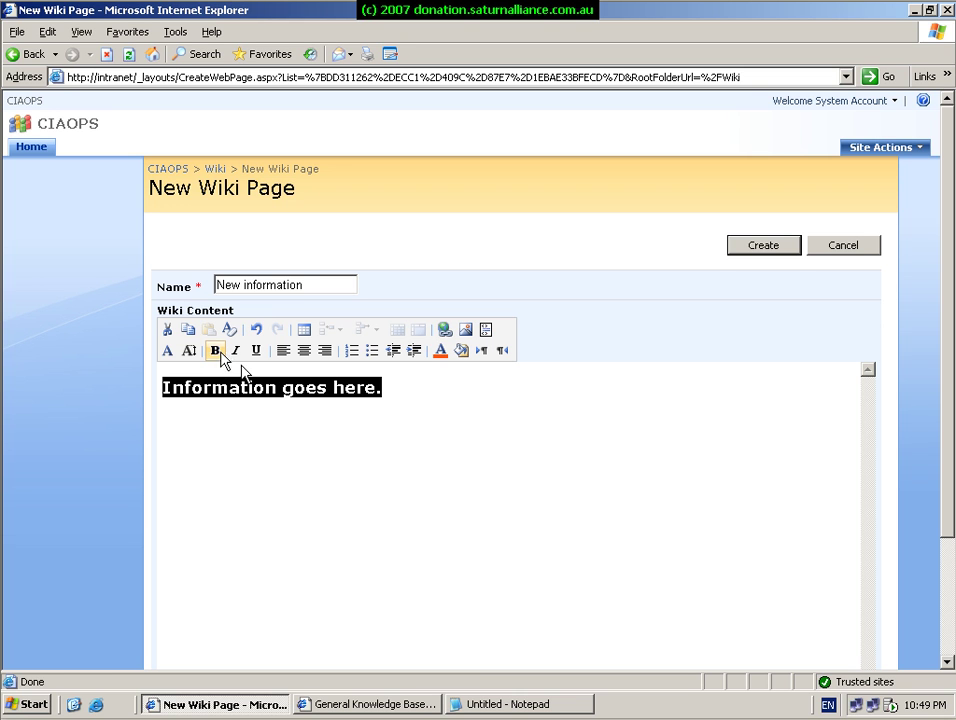
{"action": "left_click", "coordinate": [441, 356]}
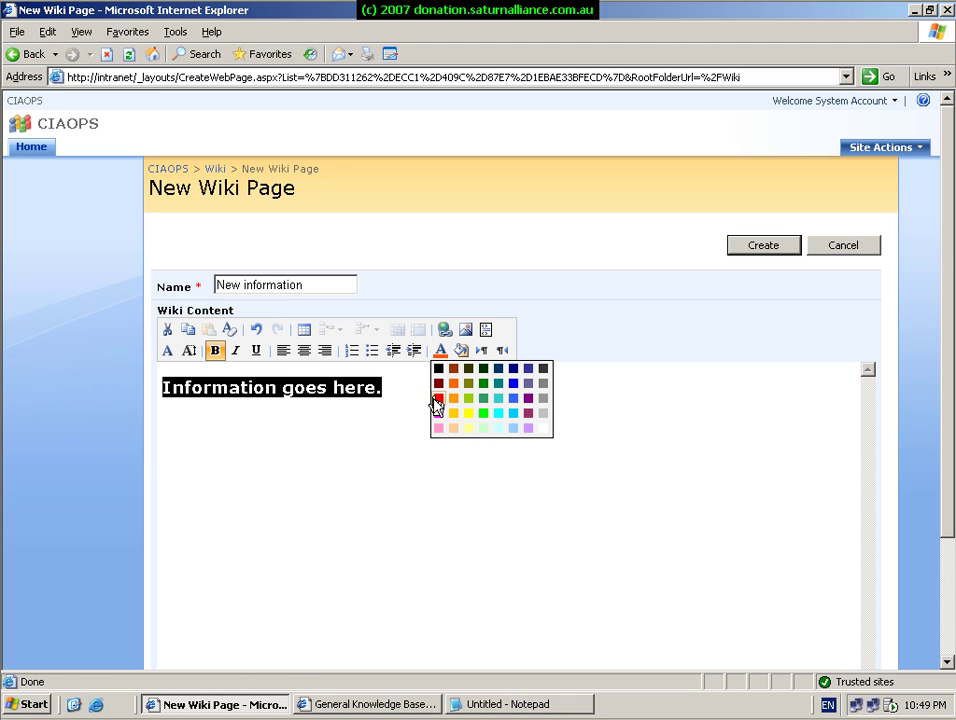
{"action": "left_click", "coordinate": [438, 400]}
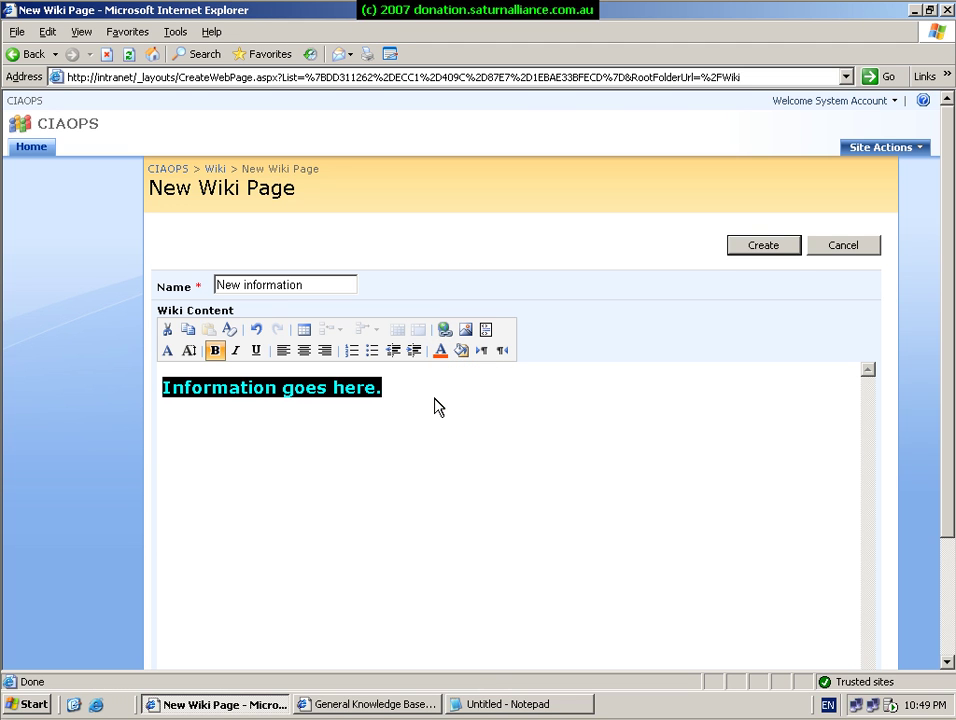
Add a second paragraph to the wiki content reading "Adding more and more aas required."
{"action": "key", "text": "End"}
{"action": "key", "text": "Return"}
{"action": "type", "text": "Adding more and more aas required."}
{"action": "key", "text": "Return"}
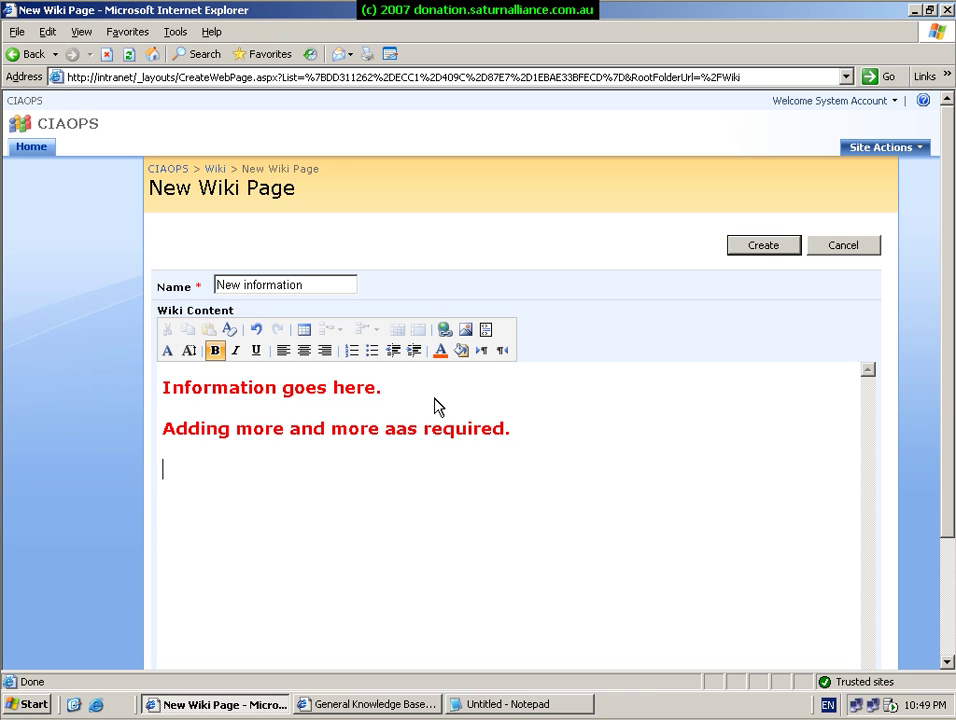
{"action": "type", "text": "www.saturnallian"}
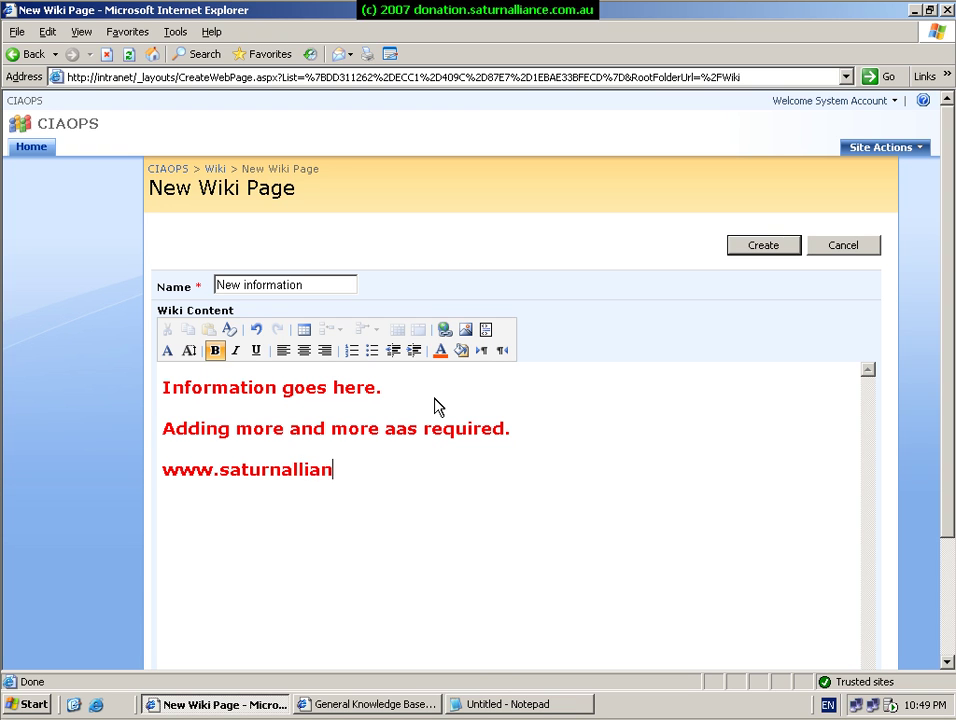
{"action": "type", "text": "ce.com.aau"}
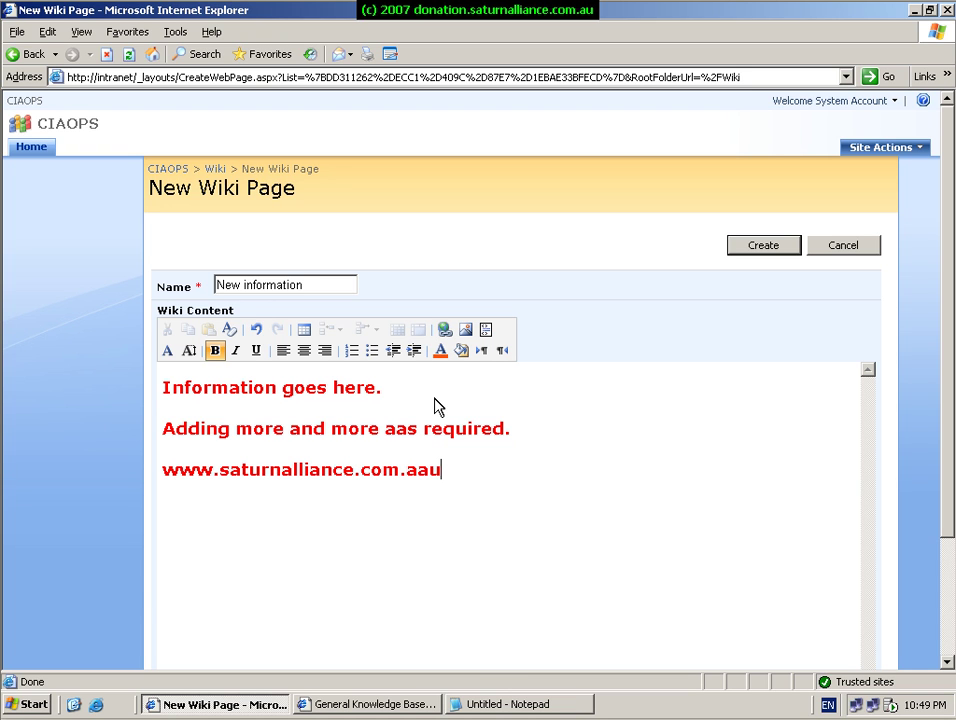
{"action": "key", "text": "BackSpace"}
{"action": "key", "text": "BackSpace"}
{"action": "type", "text": "u"}
{"action": "key", "text": "Return"}
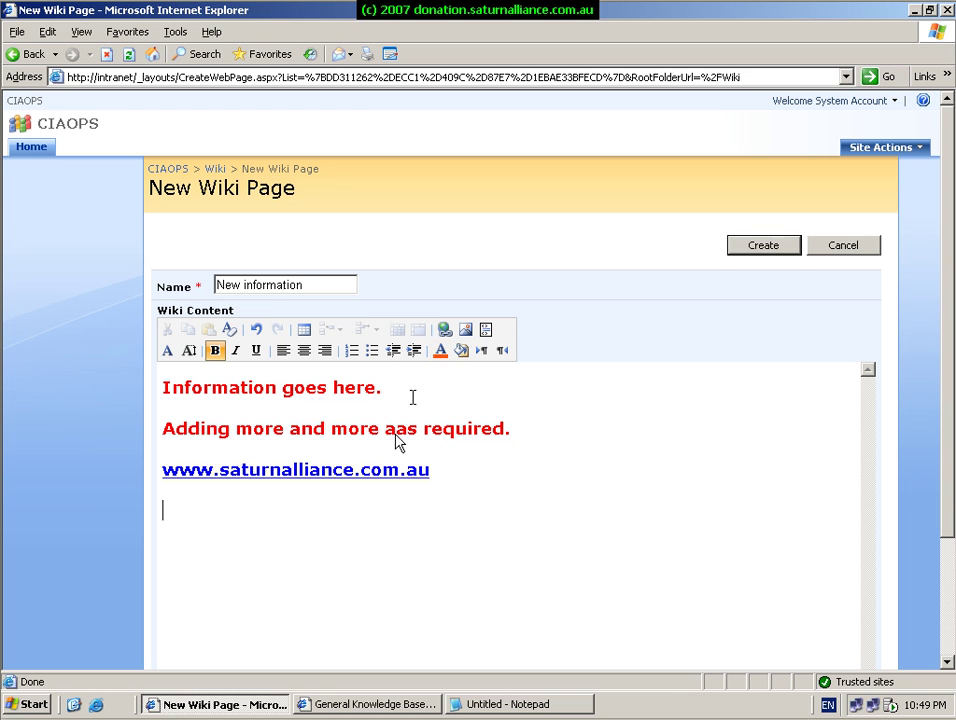
{"action": "type", "text": "Saturn Alliance"}
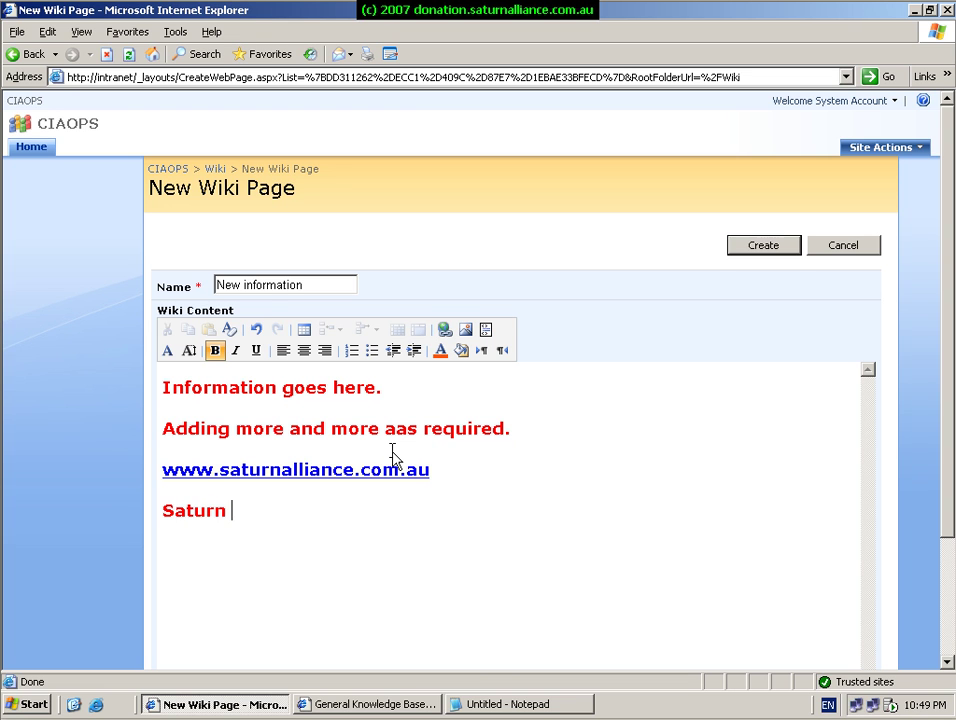
{"action": "key", "text": "shift+Home"}
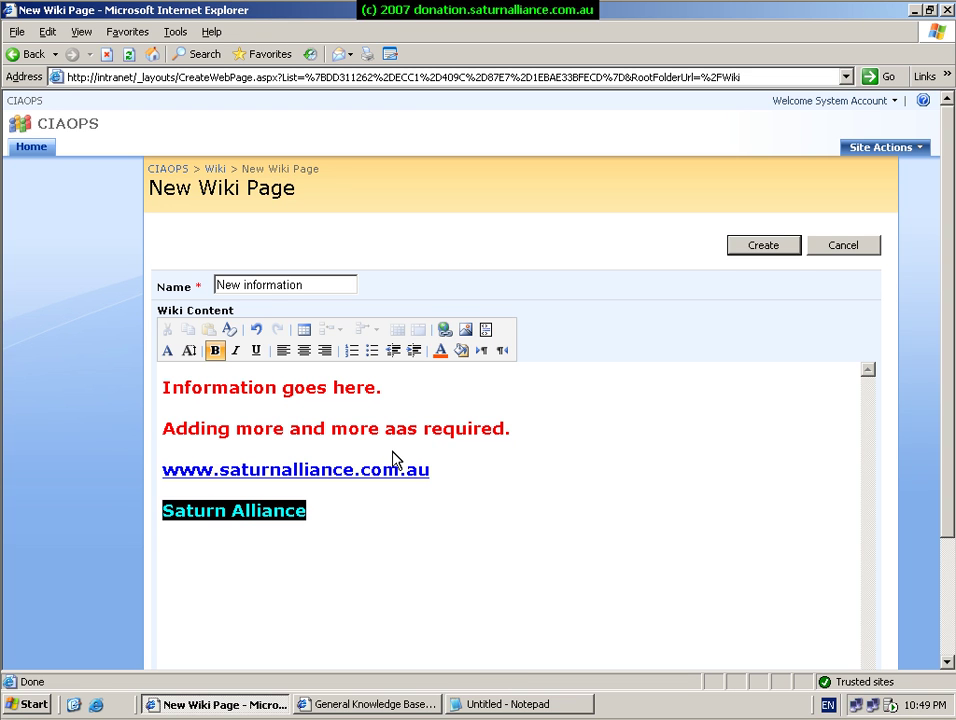
{"action": "left_click", "coordinate": [444, 331]}
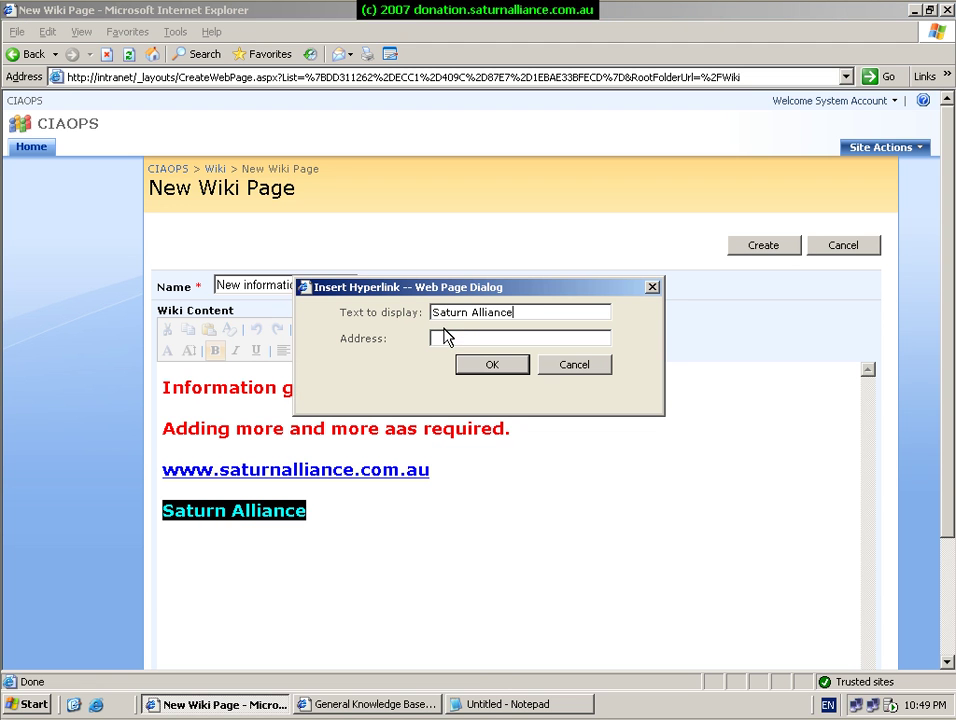
{"action": "type", "text": "http://ww"}
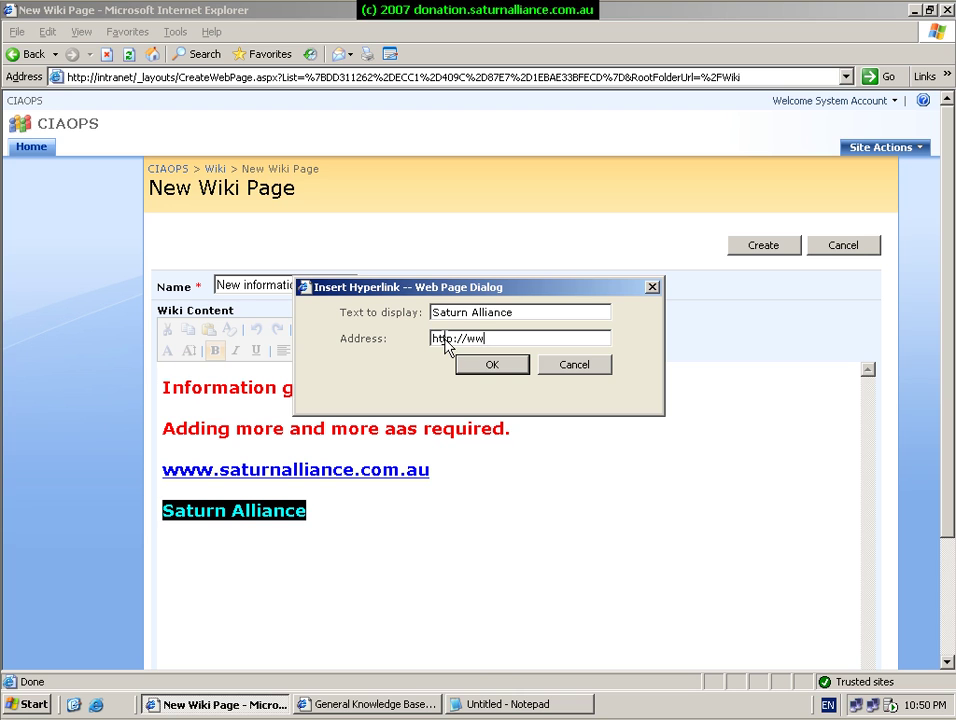
{"action": "type", "text": "w.saturnalliance.com.au"}
{"action": "left_click", "coordinate": [477, 370]}
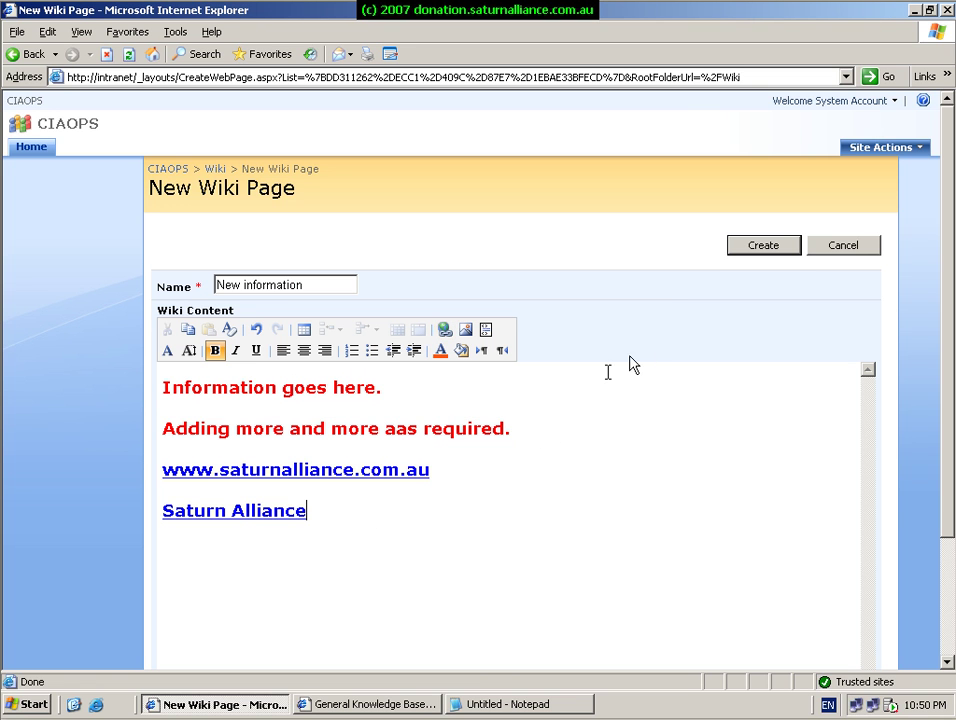
{"action": "left_click", "coordinate": [754, 254]}
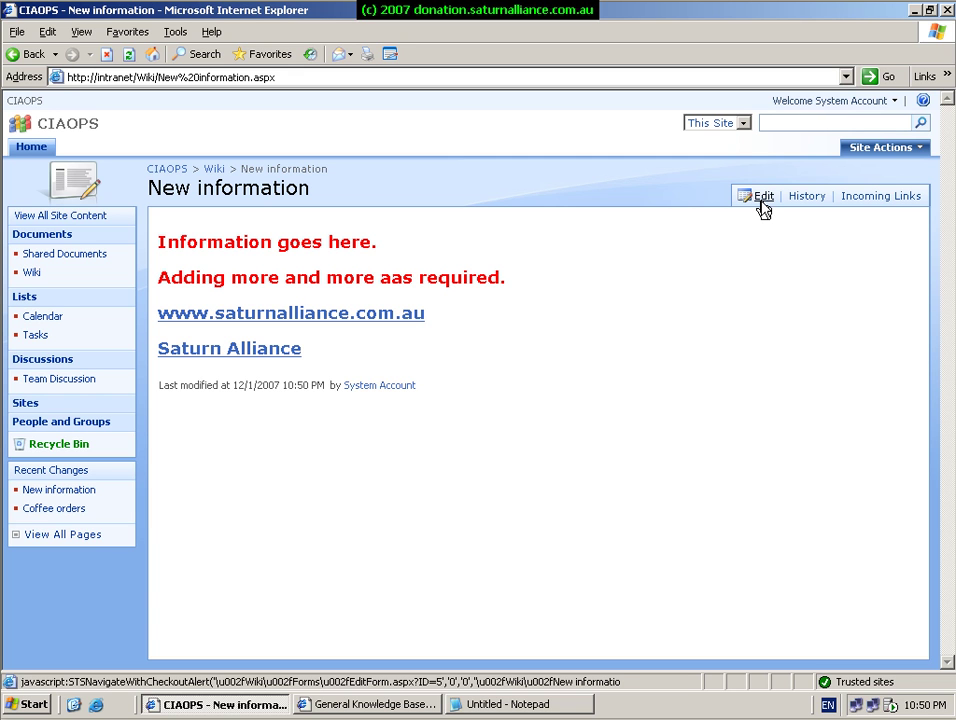
Edit the New information page and correct "aas" to "as" in the second paragraph
{"action": "left_click", "coordinate": [760, 201]}
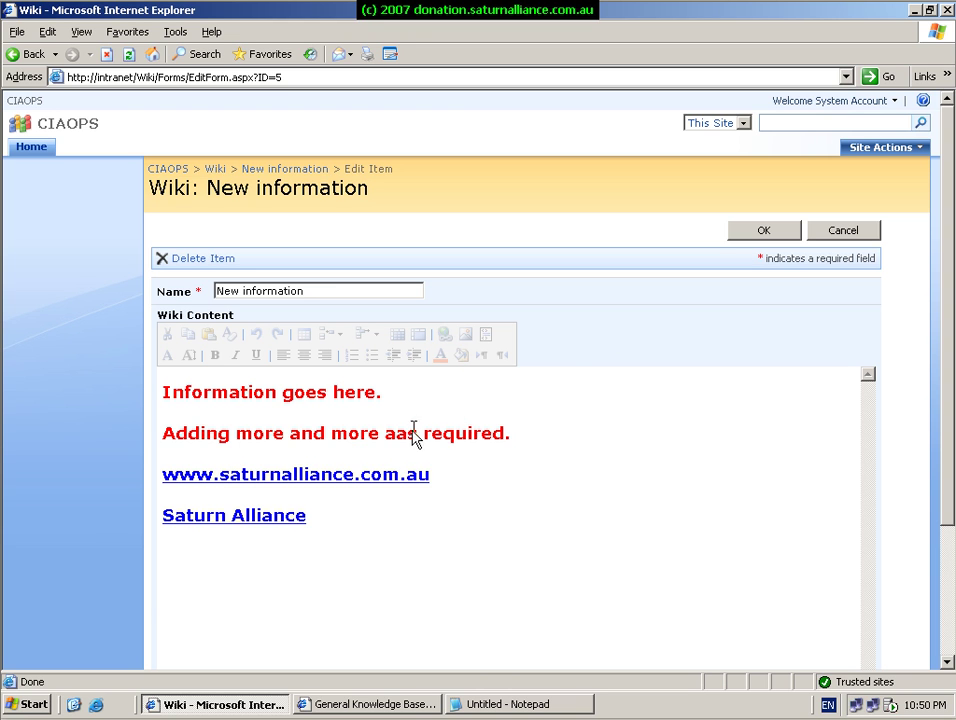
{"action": "left_click", "coordinate": [407, 440]}
{"action": "key", "text": "BackSpace"}
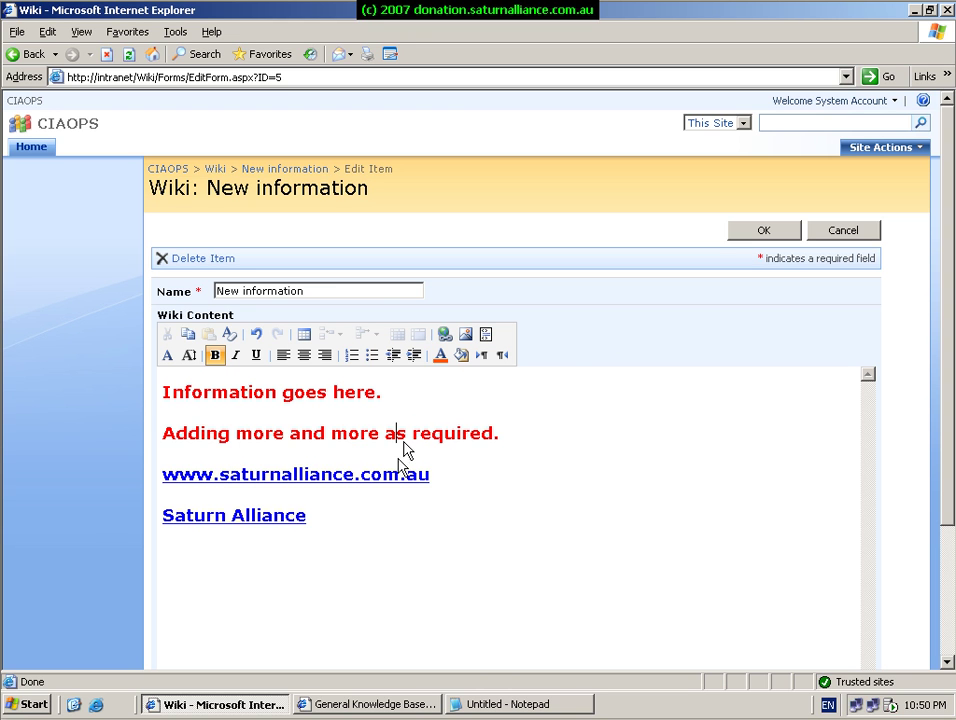
Add the line "Again more information." below the Saturn Alliance link, clear that line's formatting, and save the page
{"action": "left_click", "coordinate": [382, 515]}
{"action": "key", "text": "Return"}
{"action": "type", "text": "Again more information."}
{"action": "key", "text": "shift+Home"}
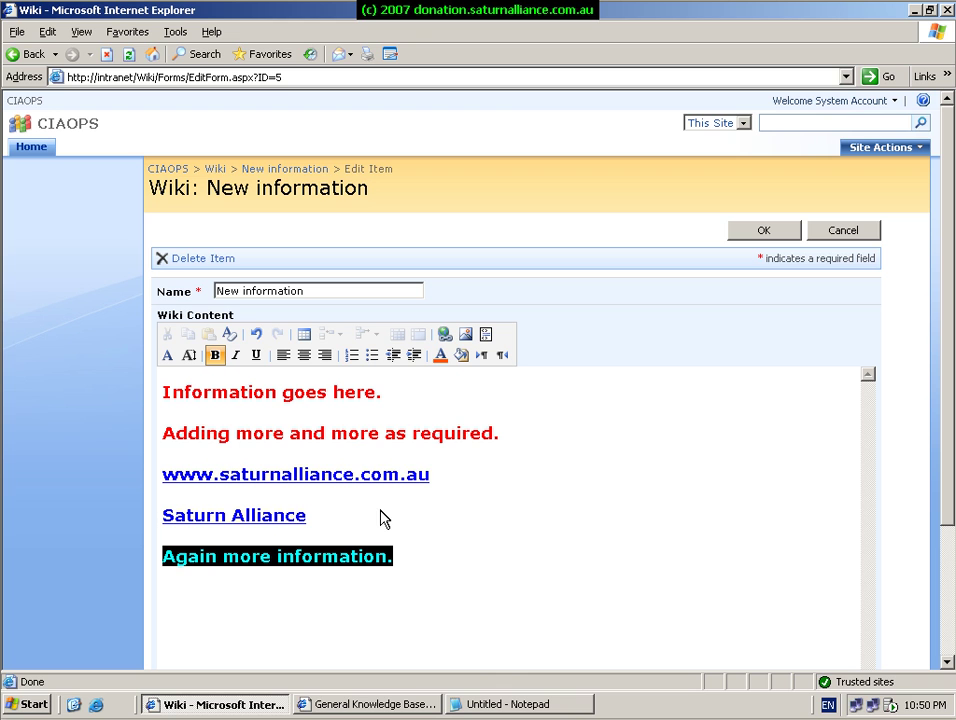
{"action": "left_click", "coordinate": [230, 336]}
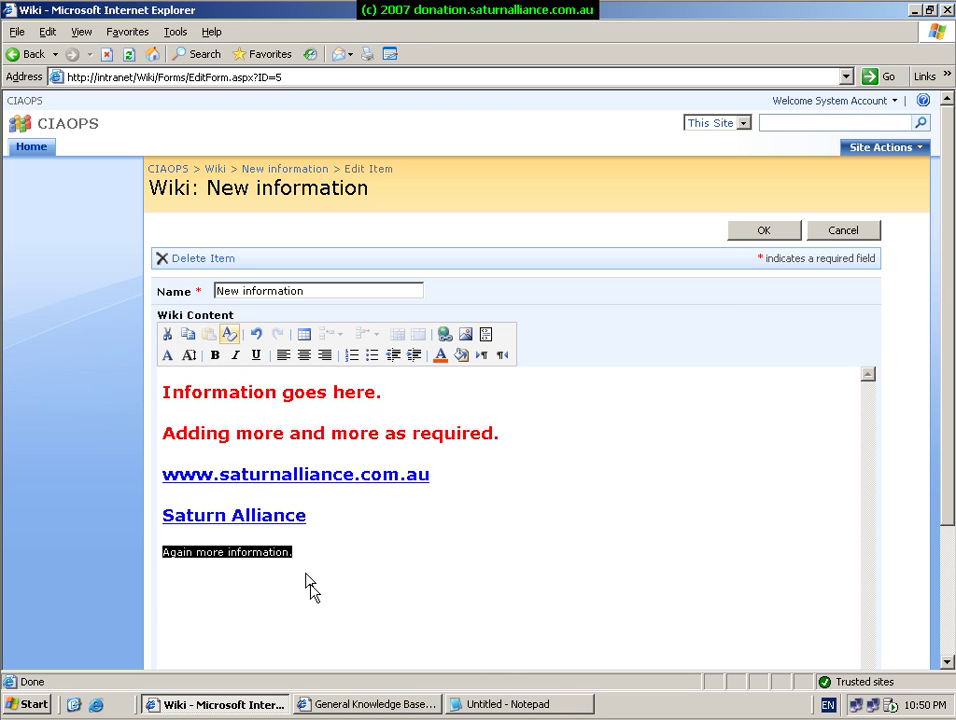
{"action": "left_click", "coordinate": [759, 233]}
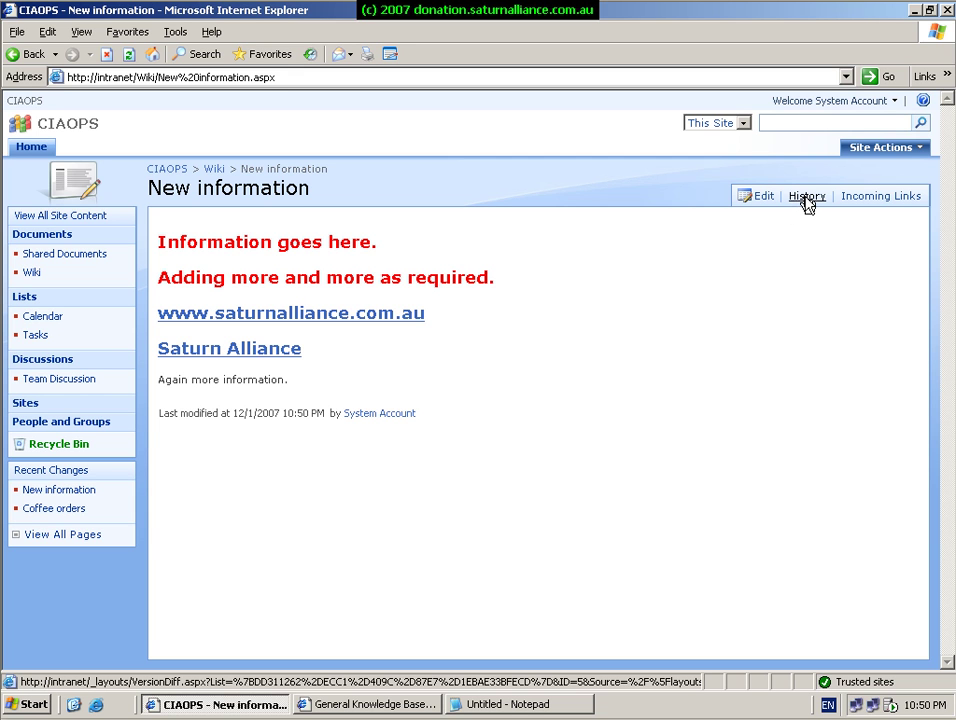
Review the New information page's history, viewing version 1.0 and the changes made in version 2.0
{"action": "left_click", "coordinate": [807, 197]}
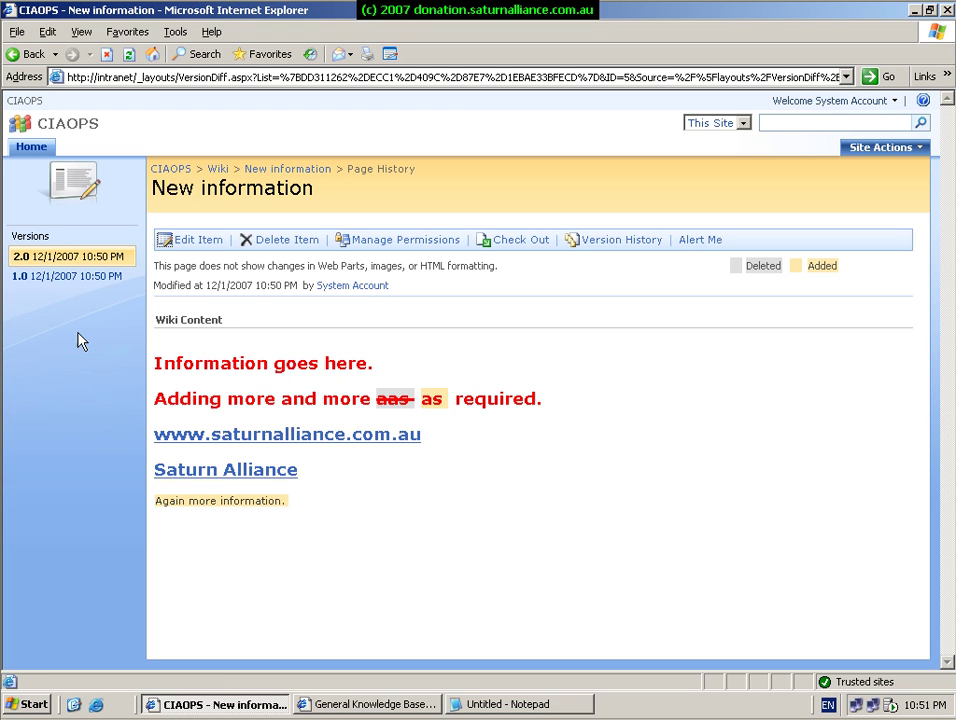
{"action": "left_click", "coordinate": [72, 285]}
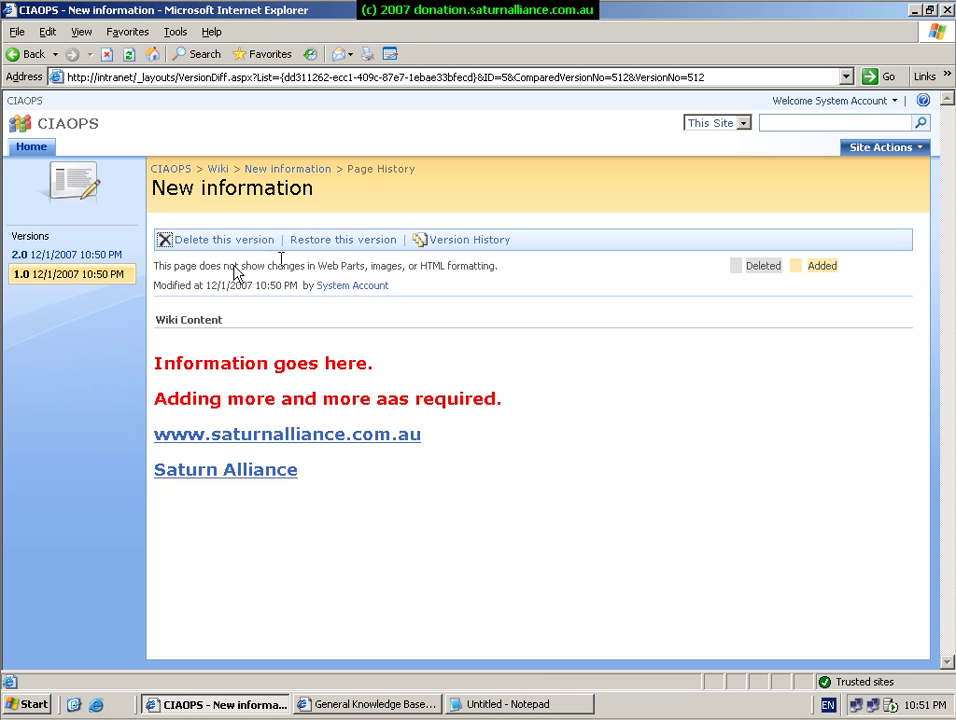
{"action": "left_click", "coordinate": [101, 257]}
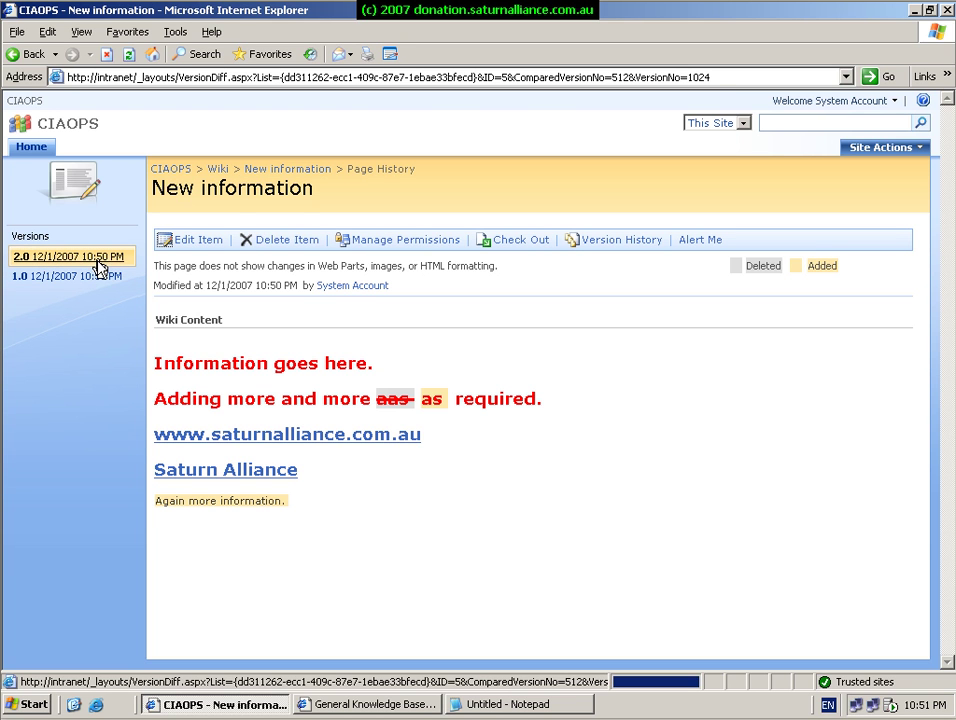
View the Coffee orders wiki page and its history, and return to the Wiki library's page list
{"action": "left_click", "coordinate": [220, 172]}
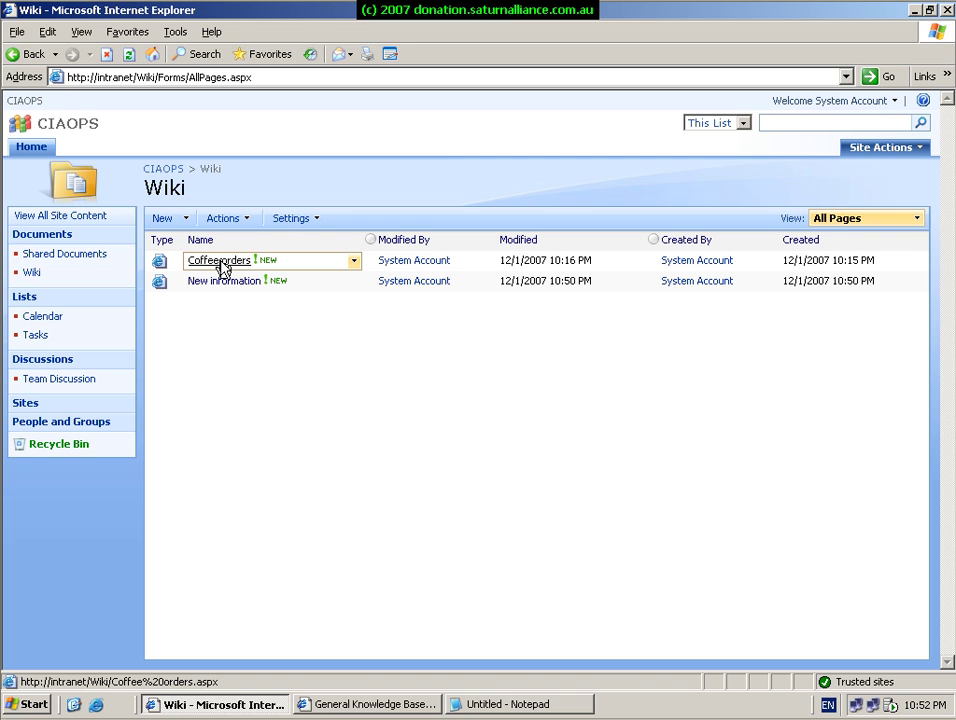
{"action": "left_click", "coordinate": [222, 263]}
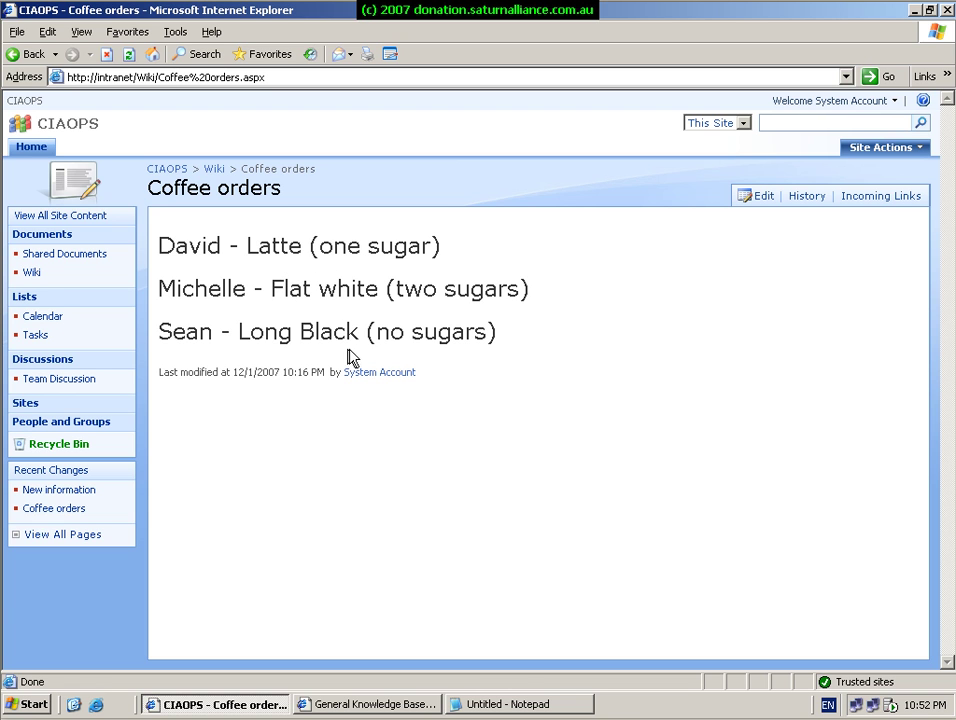
{"action": "left_click", "coordinate": [809, 200]}
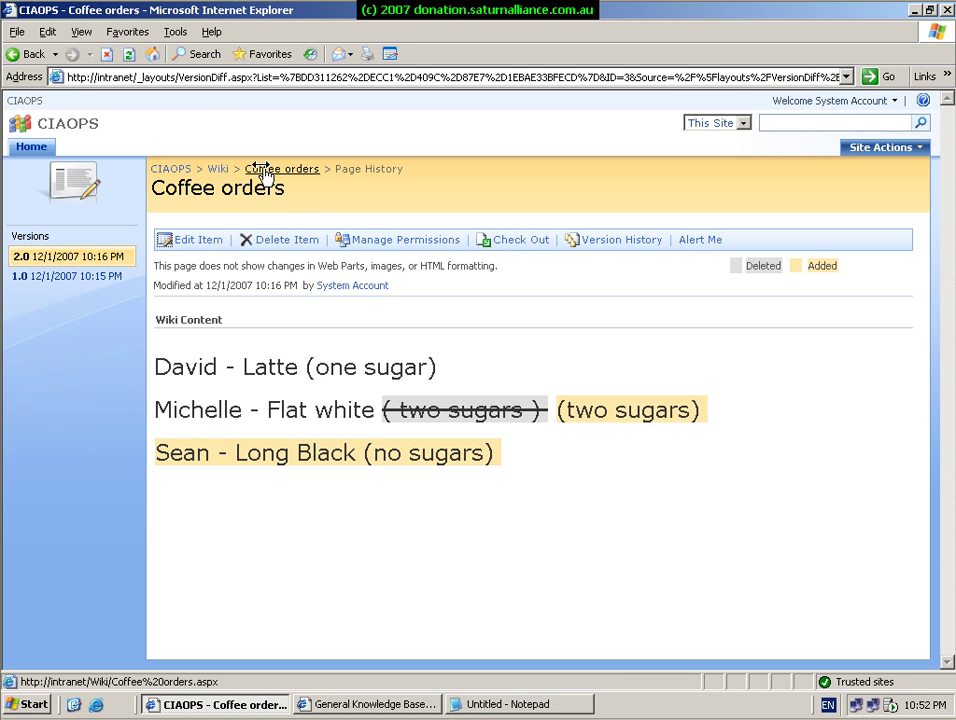
{"action": "left_click", "coordinate": [217, 171]}
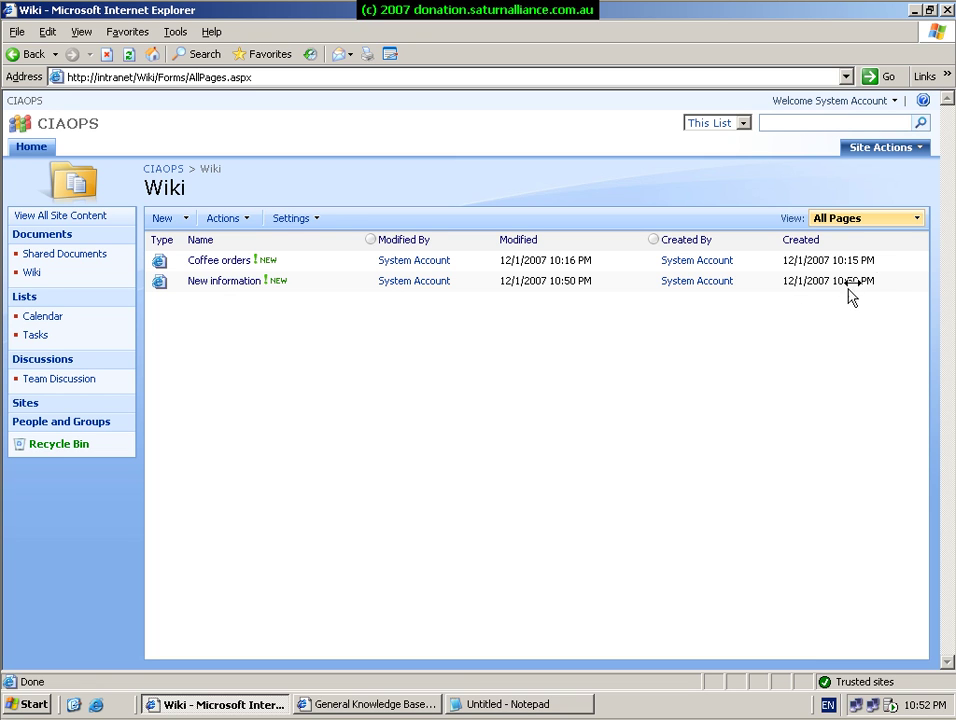
Switch the Wiki library to the Recent Changes view and sort its pages by Name in descending order
{"action": "left_click", "coordinate": [916, 221]}
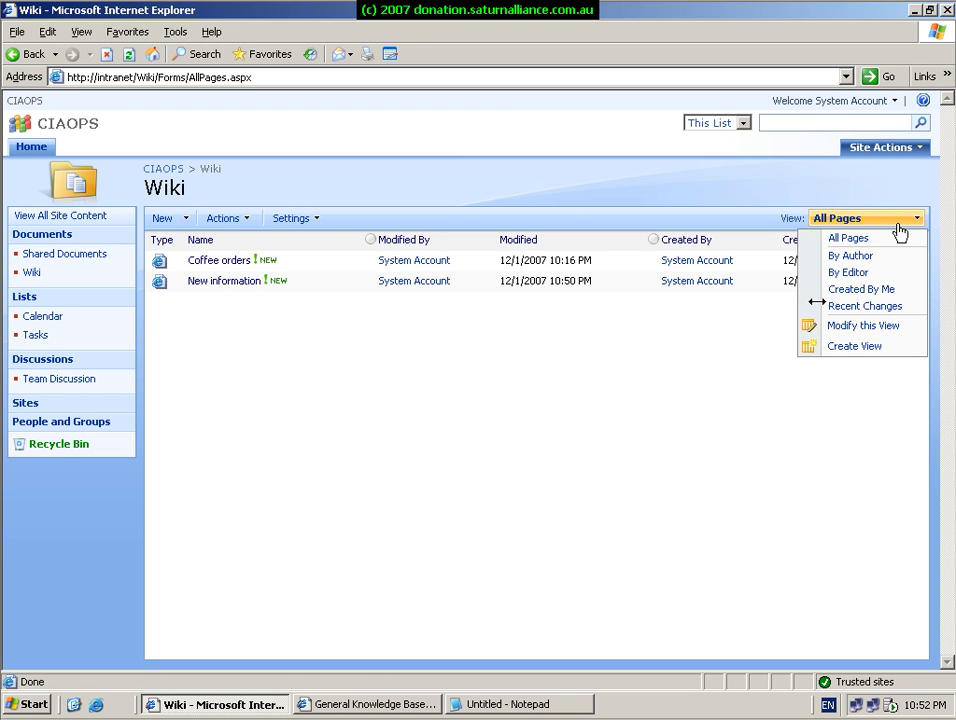
{"action": "left_click", "coordinate": [853, 307]}
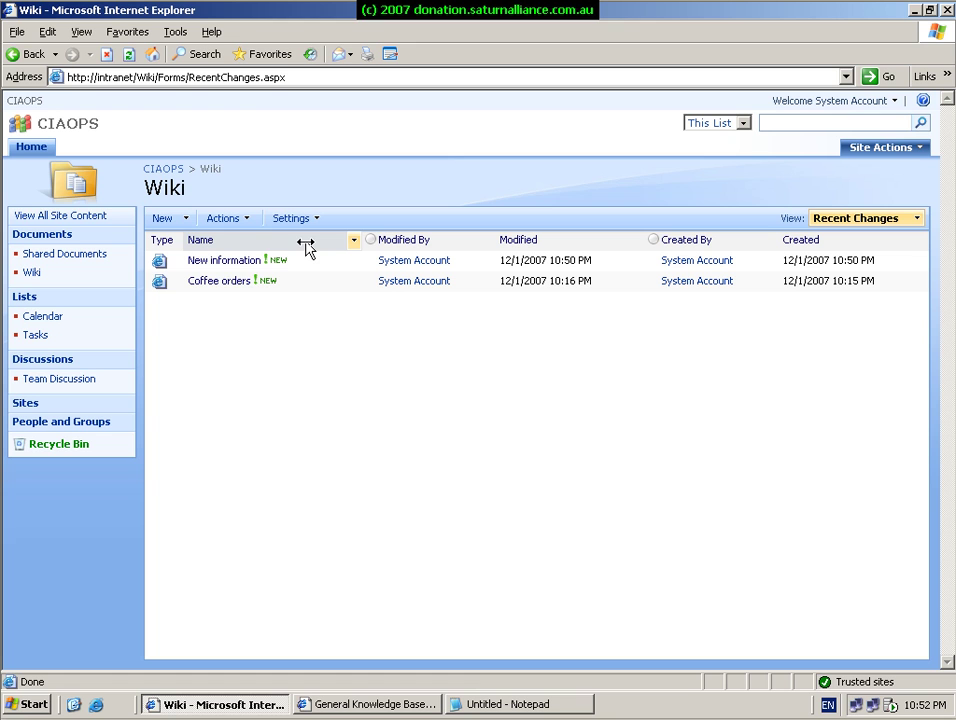
{"action": "left_click", "coordinate": [345, 243]}
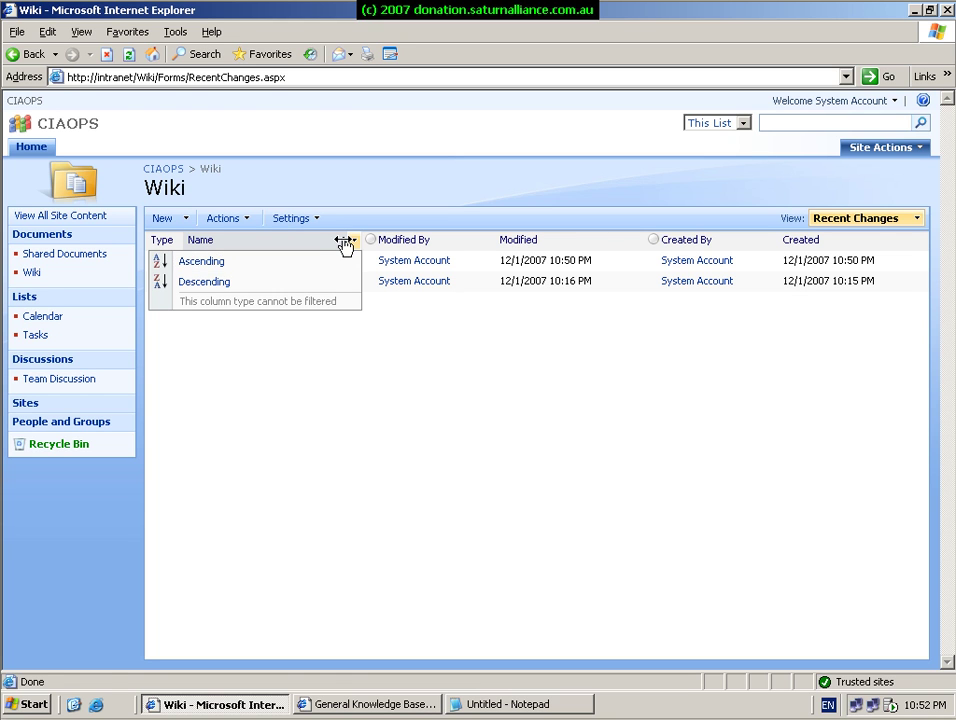
{"action": "left_click", "coordinate": [246, 281]}
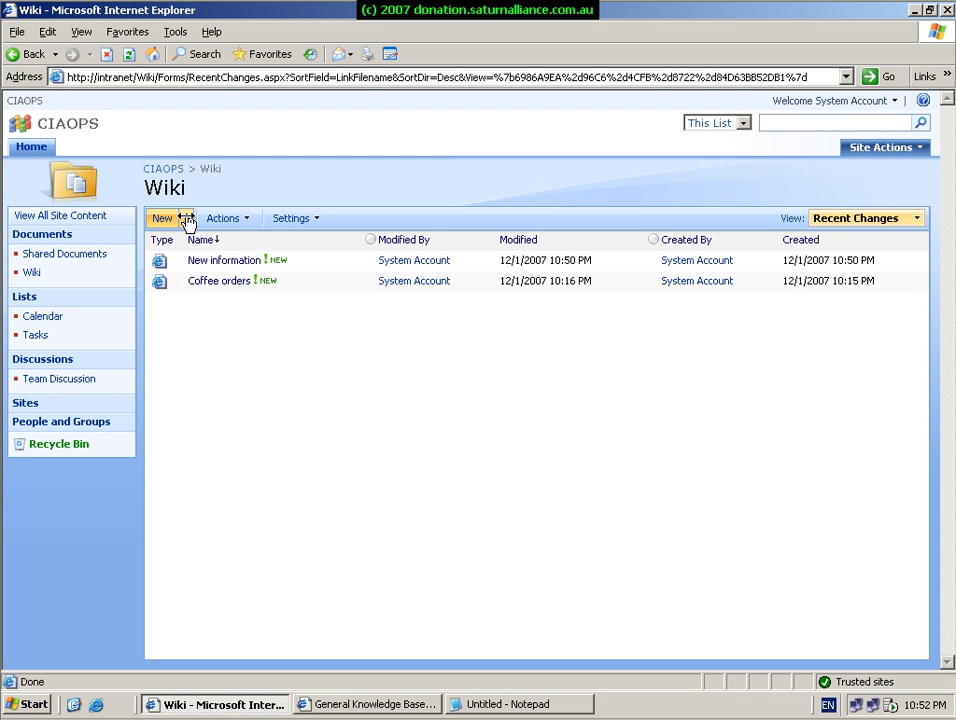
{"action": "left_click", "coordinate": [186, 218]}
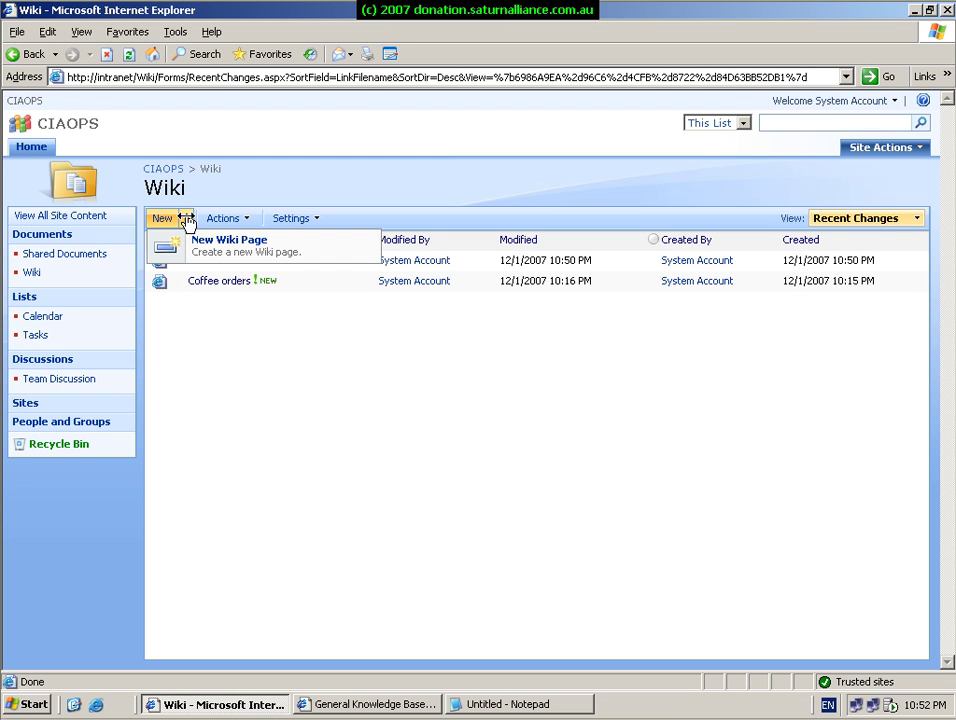
{"action": "left_click", "coordinate": [251, 222]}
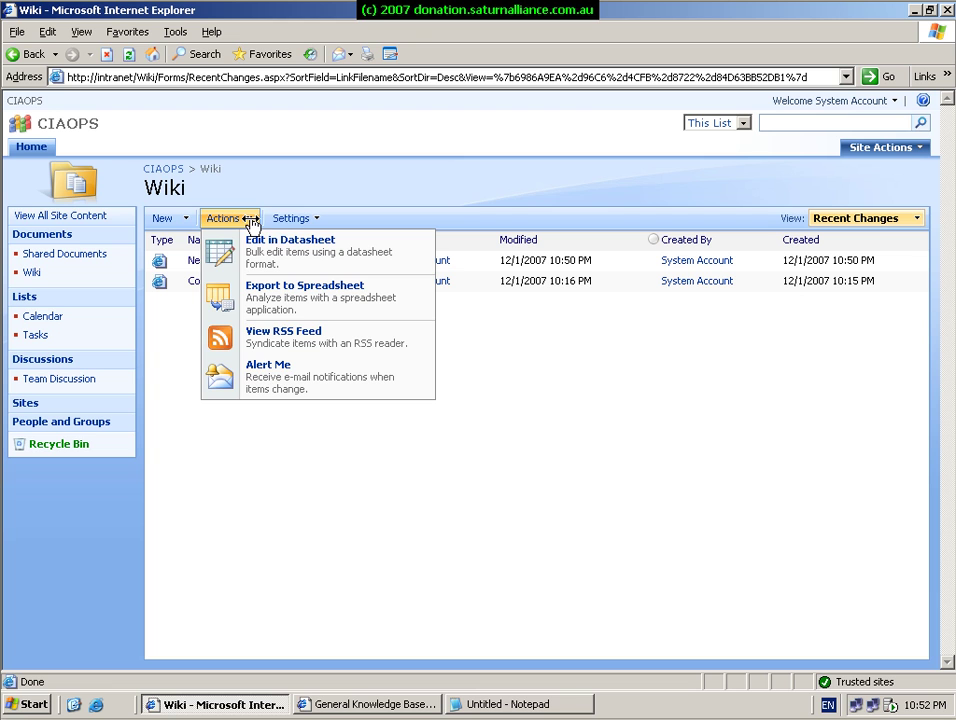
{"action": "left_click", "coordinate": [315, 220]}
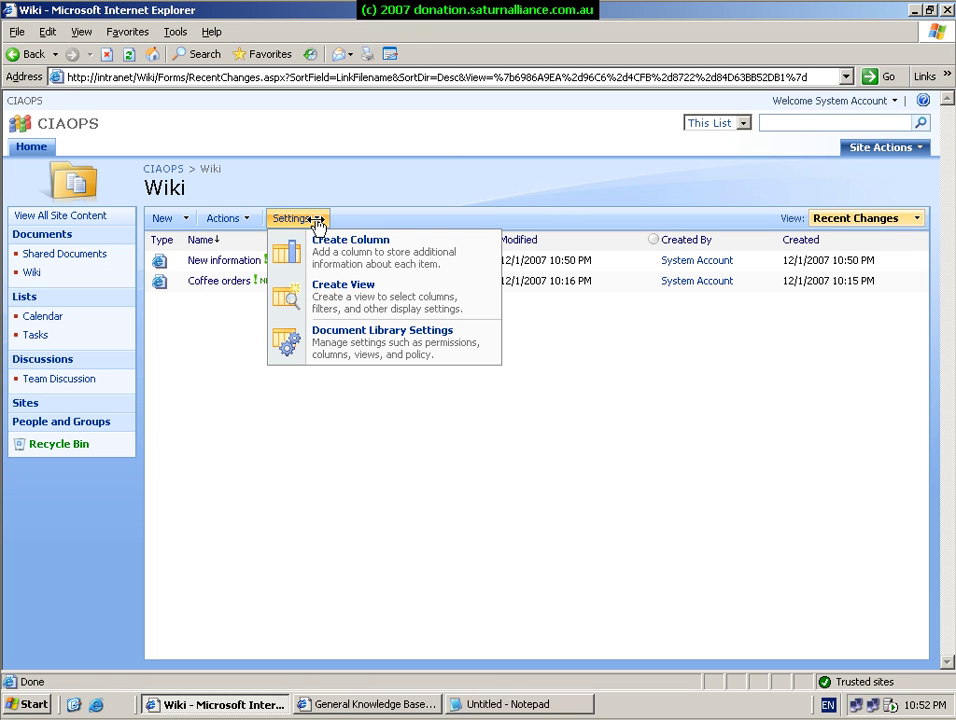
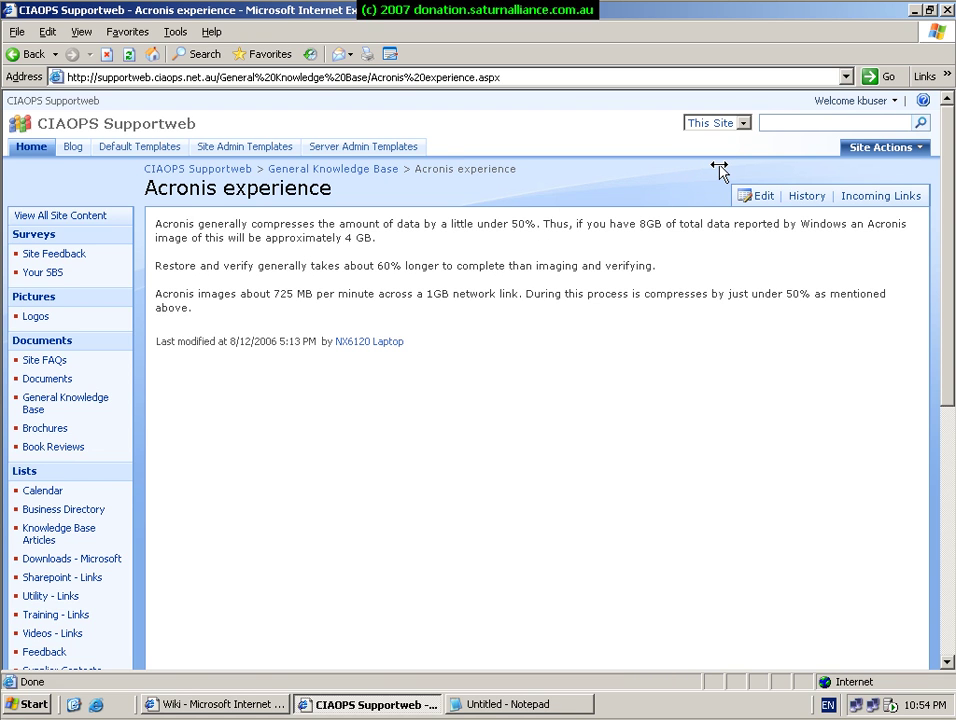
Minimize the Wiki and CIAOPS Supportweb browser windows and switch to the untitled Notepad note showing the contact e-mail
{"action": "left_click", "coordinate": [772, 124]}
{"action": "left_click", "coordinate": [222, 705]}
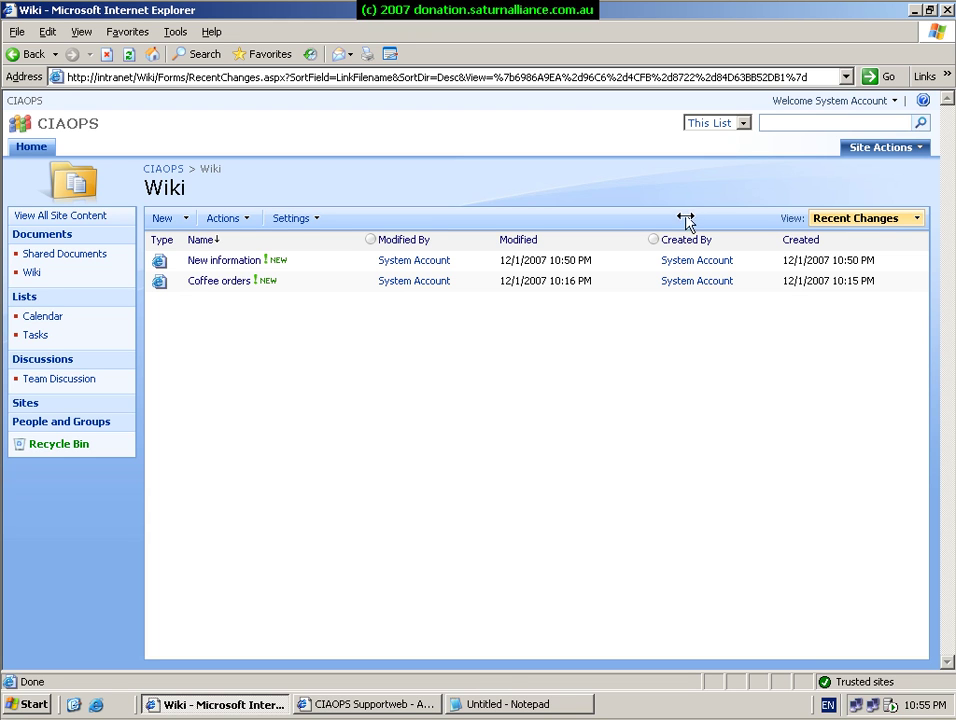
{"action": "left_click", "coordinate": [912, 12]}
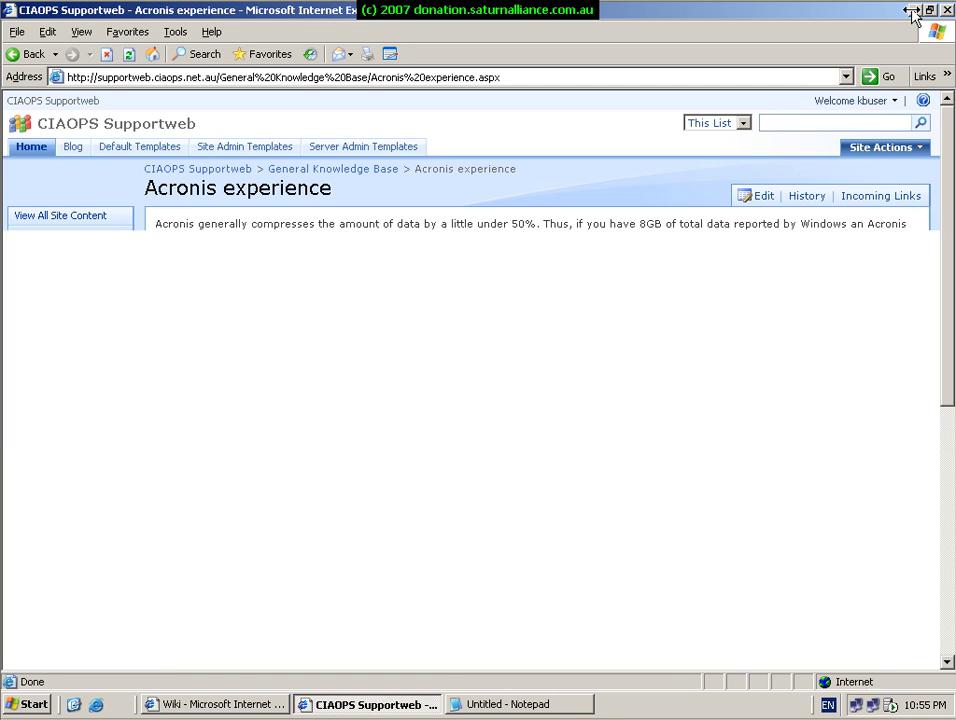
{"action": "left_click", "coordinate": [912, 12]}
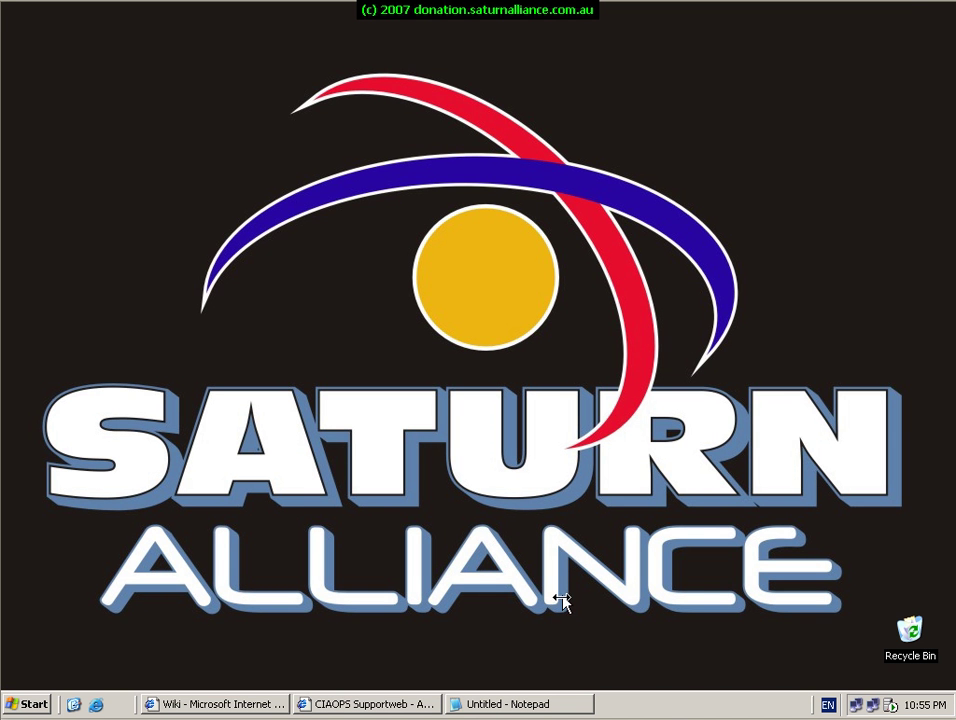
{"action": "left_click", "coordinate": [505, 706]}
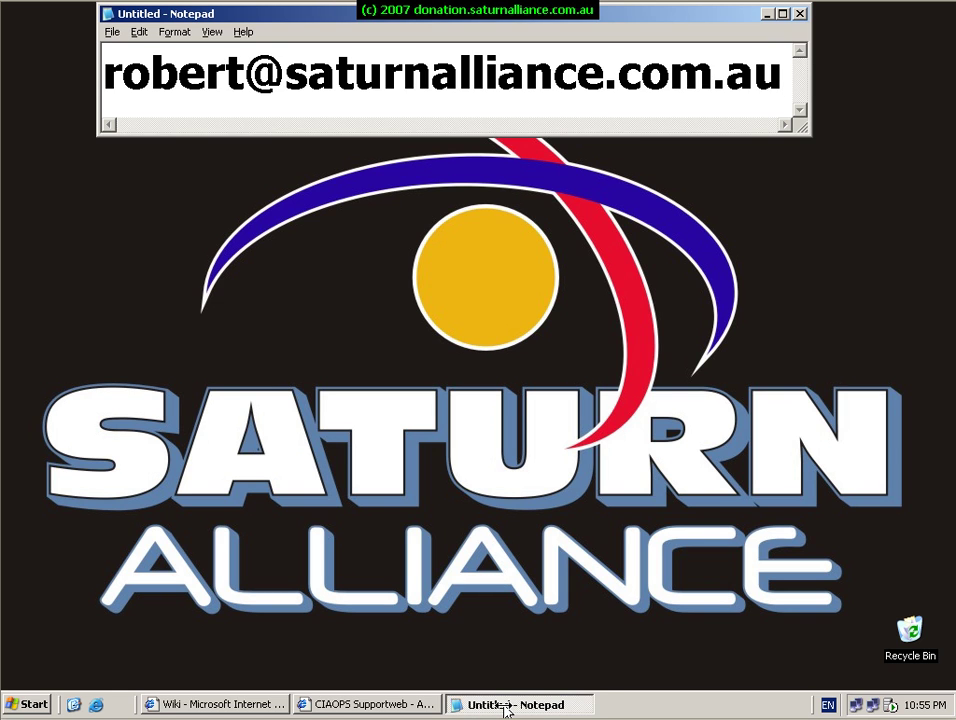